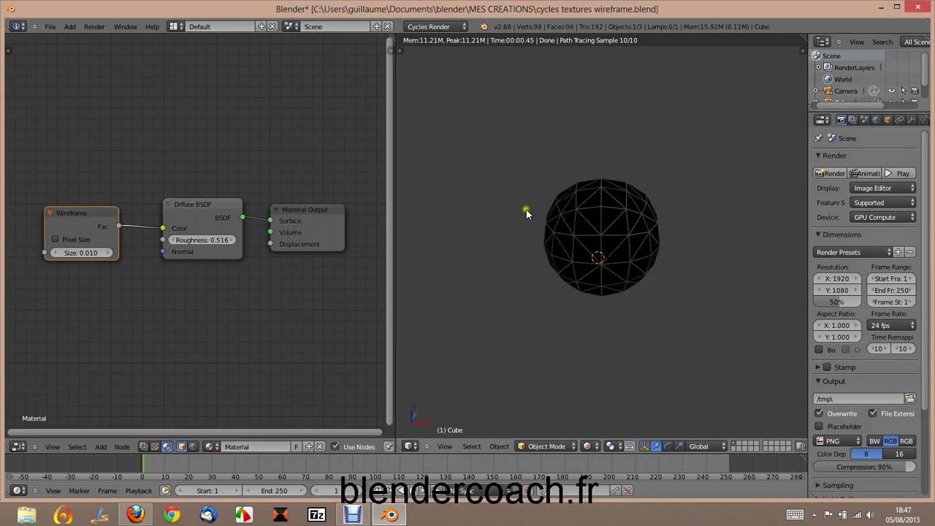
- Show the Cube's Subdivision Surface modifier settings in a widened Properties panel
{"action": "scroll", "coordinate": [605, 215], "scroll_direction": "up", "scroll_amount": 2}
{"action": "scroll", "coordinate": [632, 201], "scroll_direction": "up", "scroll_amount": 1}
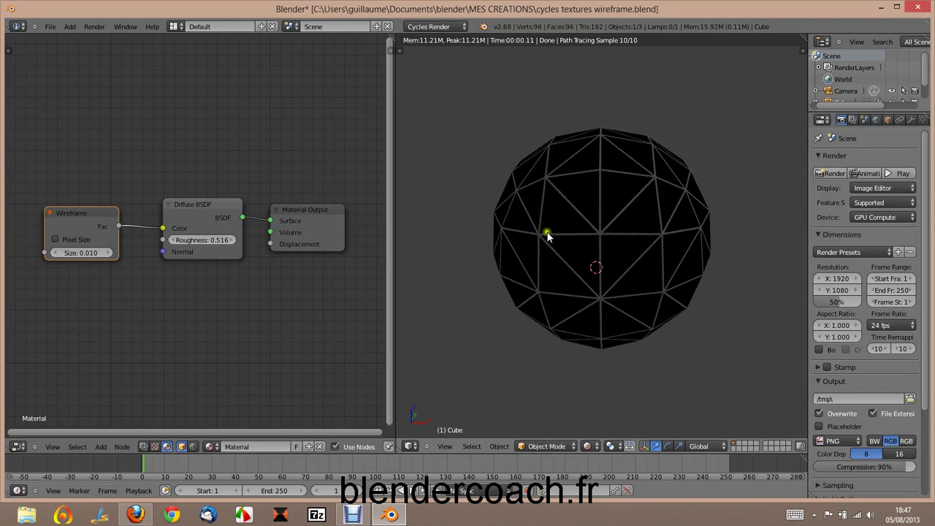
{"action": "mouse_move", "coordinate": [546, 233]}
{"action": "middle_mouse_down"}
{"action": "mouse_move", "coordinate": [697, 230]}
{"action": "mouse_move", "coordinate": [689, 271]}
{"action": "mouse_move", "coordinate": [616, 324]}
{"action": "mouse_move", "coordinate": [544, 322]}
{"action": "mouse_move", "coordinate": [525, 270]}
{"action": "middle_mouse_up"}
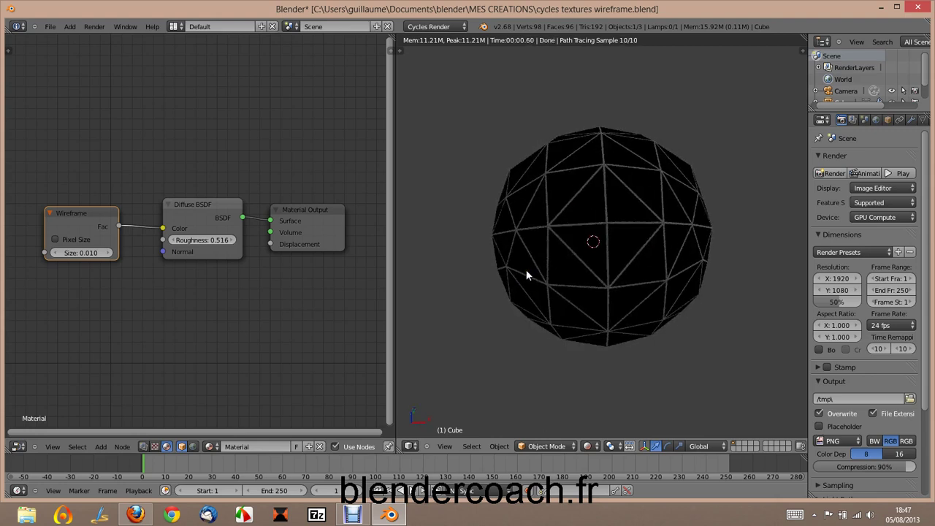
{"action": "left_click", "coordinate": [910, 119]}
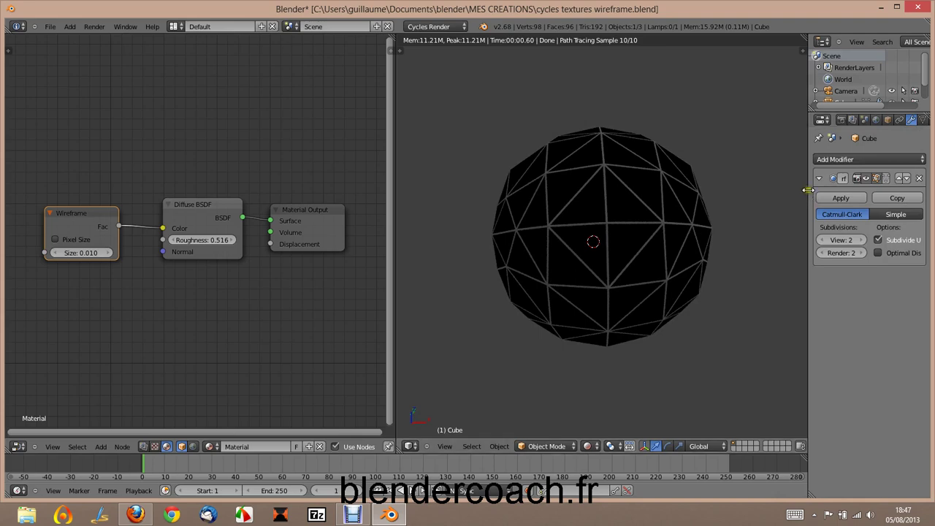
{"action": "mouse_move", "coordinate": [808, 194]}
{"action": "left_mouse_down"}
{"action": "mouse_move", "coordinate": [705, 193]}
{"action": "mouse_move", "coordinate": [809, 207]}
{"action": "left_mouse_up"}
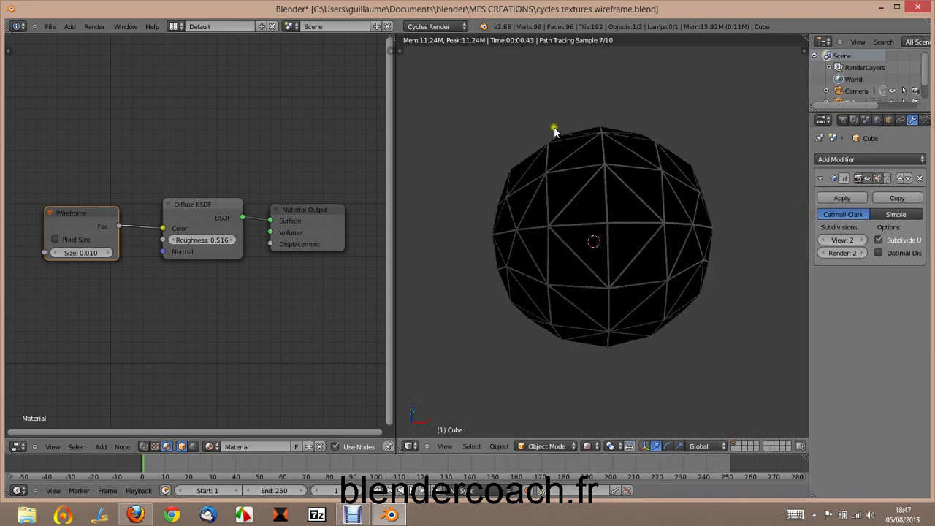
- Orbit and zoom the rendered viewport to view the wireframe sphere from new angles
{"action": "left_click", "coordinate": [515, 234]}
{"action": "middle_click_drag", "start_coordinate": [530, 246], "coordinate": [644, 202]}
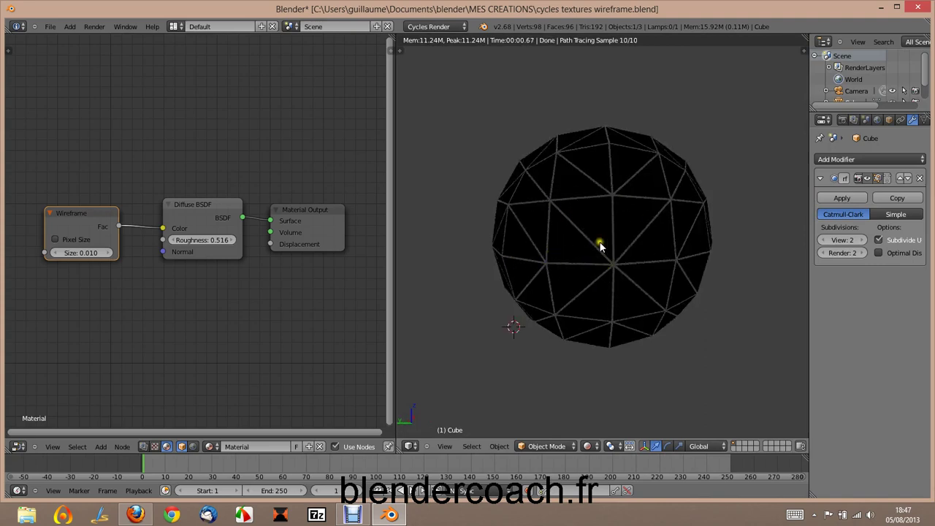
{"action": "scroll", "coordinate": [599, 247], "scroll_direction": "up", "scroll_amount": 3}
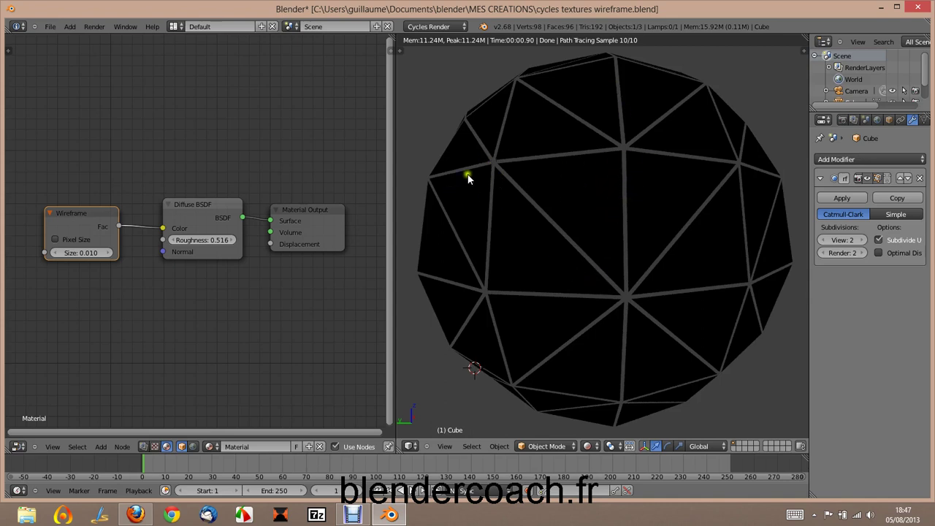
{"action": "middle_click_drag", "start_coordinate": [468, 179], "coordinate": [622, 130]}
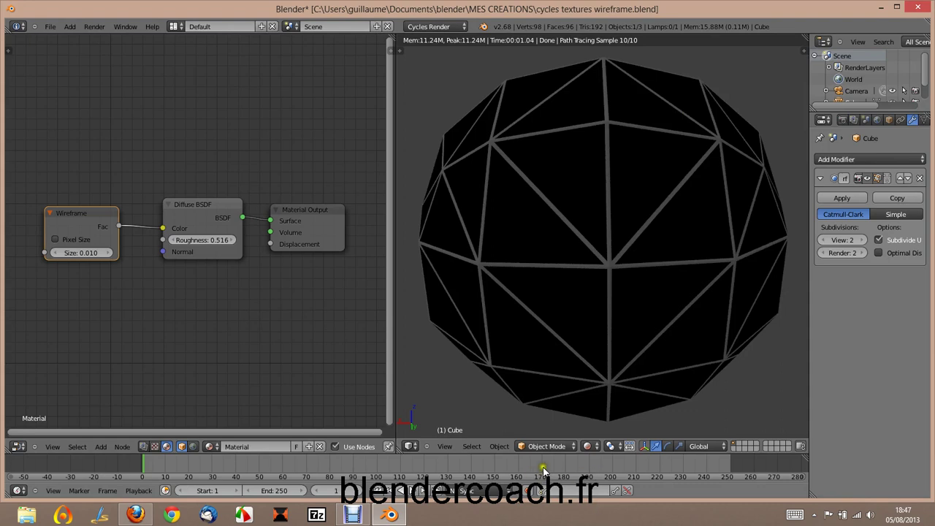
- Switch the viewport to Solid shading and tilt the view down onto the sphere
{"action": "left_click", "coordinate": [588, 446]}
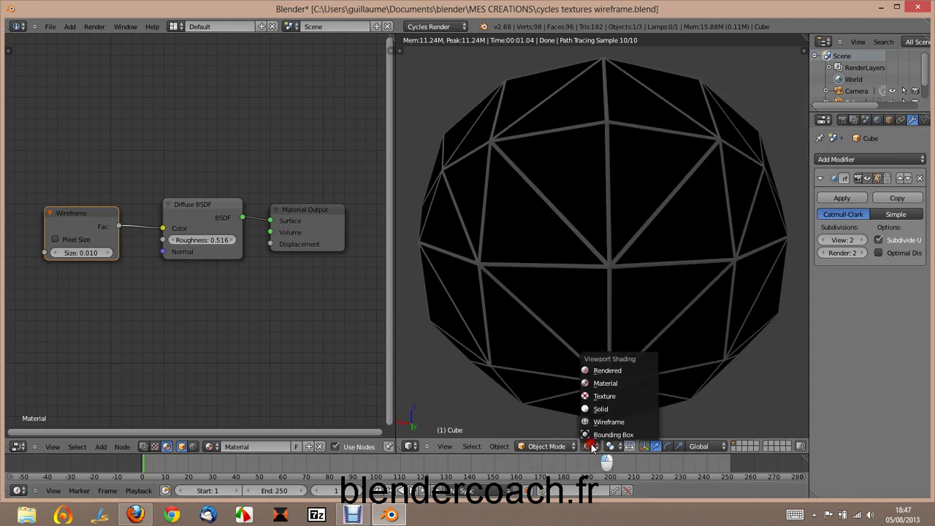
{"action": "left_click", "coordinate": [604, 408]}
{"action": "scroll", "coordinate": [551, 299], "scroll_direction": "down", "scroll_amount": 4}
{"action": "middle_click_drag", "start_coordinate": [551, 300], "coordinate": [478, 176]}
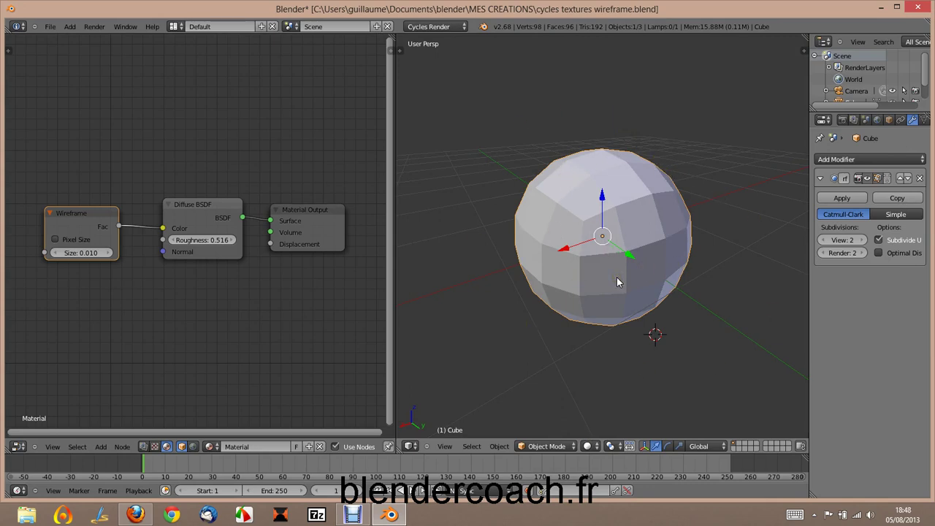
- Apply the Subdivision Surface modifier, then enter Edit Mode to inspect the resulting 98-vertex mesh
{"action": "key", "text": "Tab"}
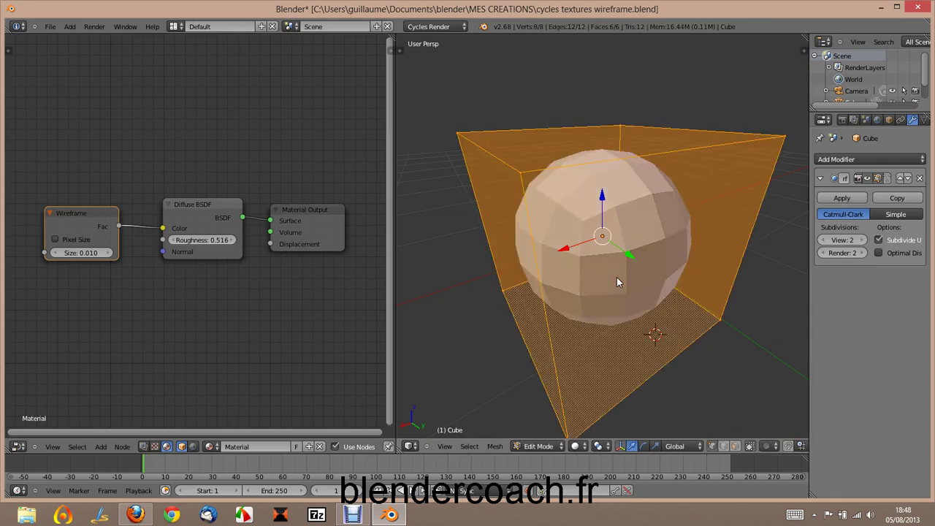
{"action": "key", "text": "Tab"}
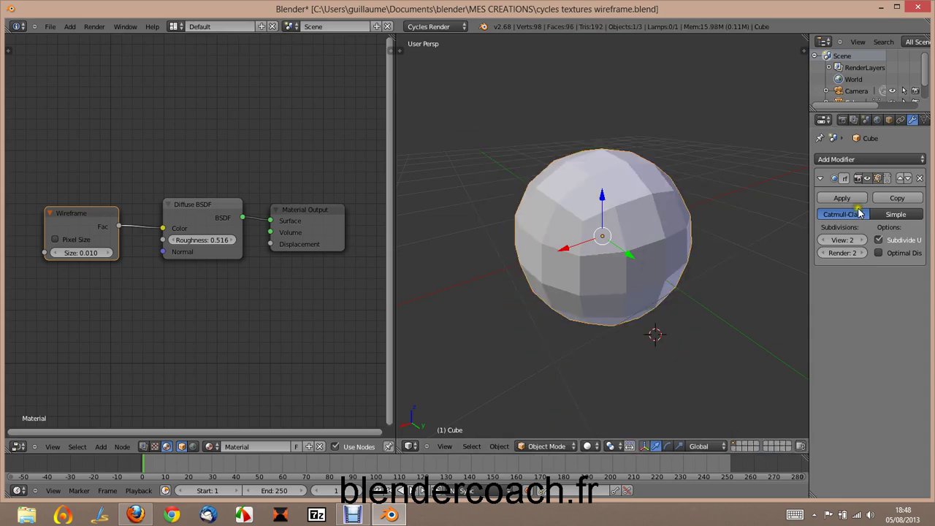
{"action": "left_click", "coordinate": [846, 198]}
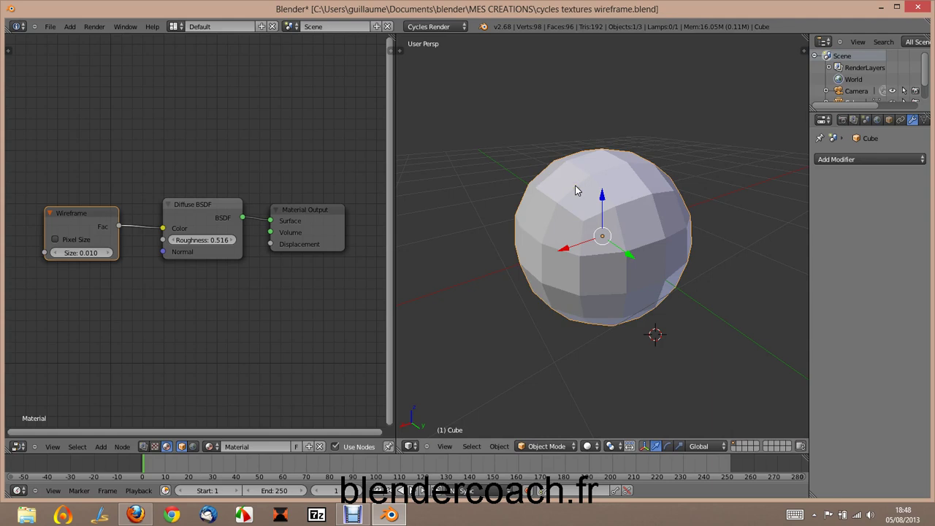
{"action": "key", "text": "Tab"}
{"action": "scroll", "coordinate": [630, 206], "scroll_direction": "up", "scroll_amount": 1}
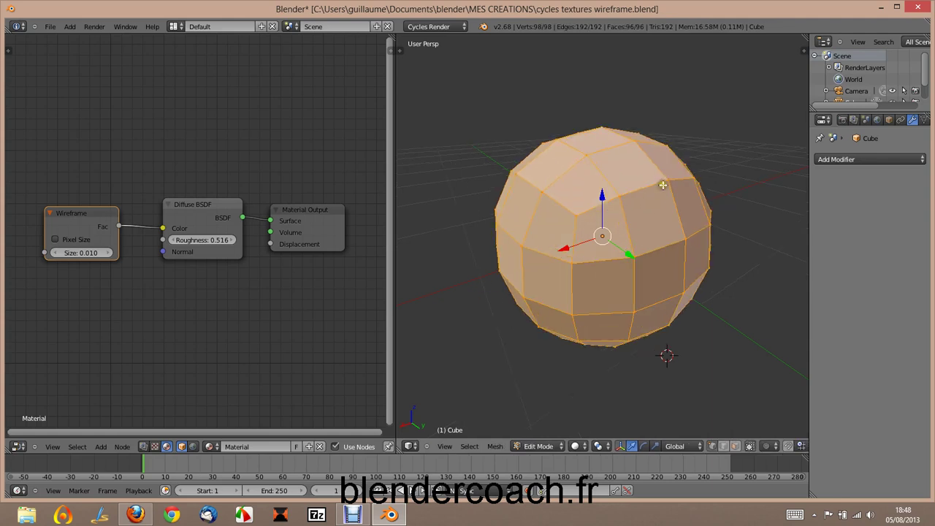
{"action": "left_click", "coordinate": [575, 446]}
{"action": "left_click", "coordinate": [584, 370]}
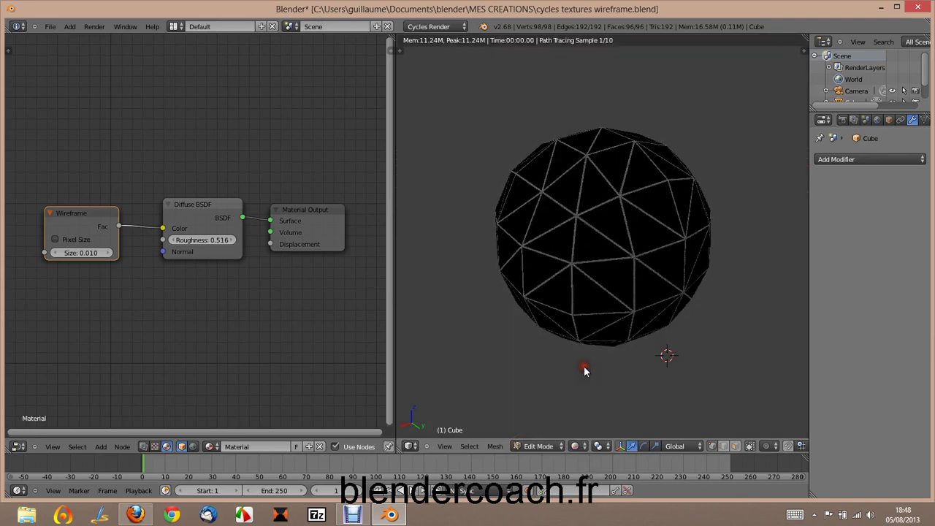
{"action": "middle_click_drag", "start_coordinate": [502, 181], "coordinate": [642, 194]}
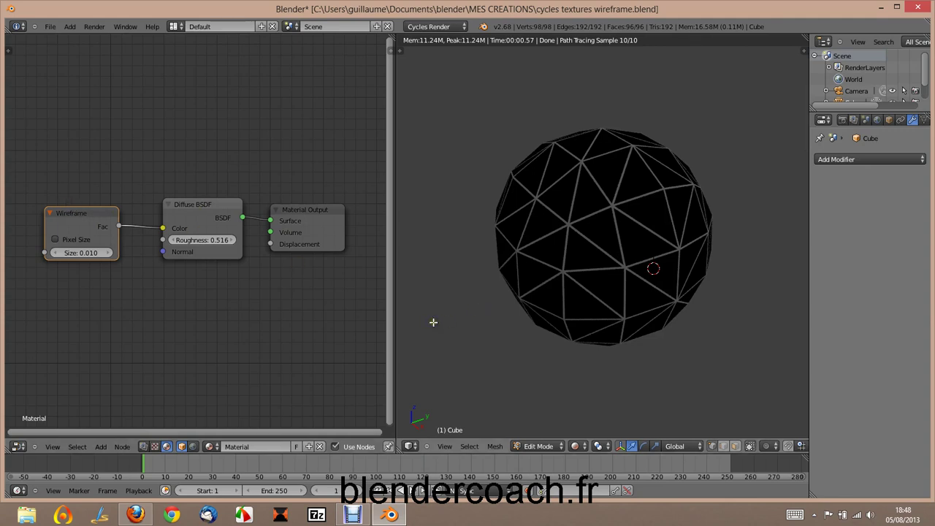
- Keep Cycles Render as the render engine and show the scene's Render settings
{"action": "left_click", "coordinate": [437, 27]}
{"action": "left_click", "coordinate": [424, 64]}
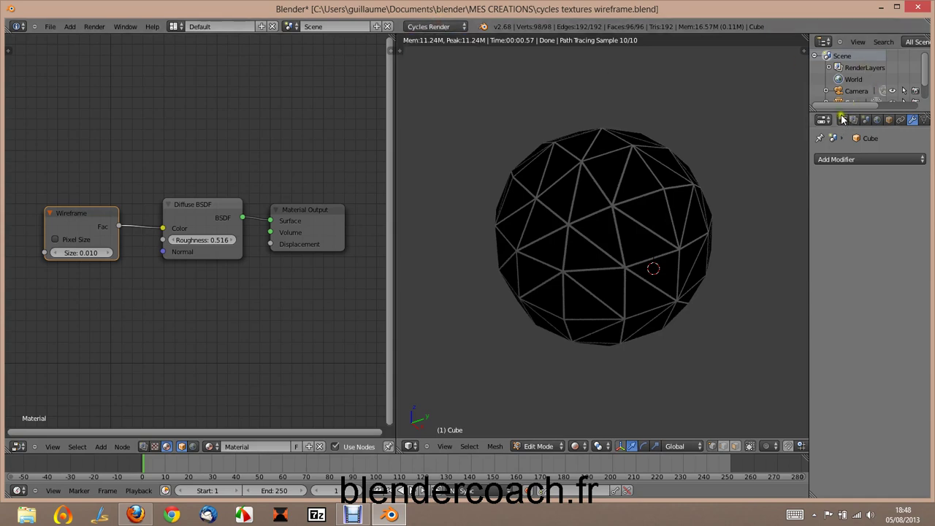
{"action": "left_click", "coordinate": [842, 119]}
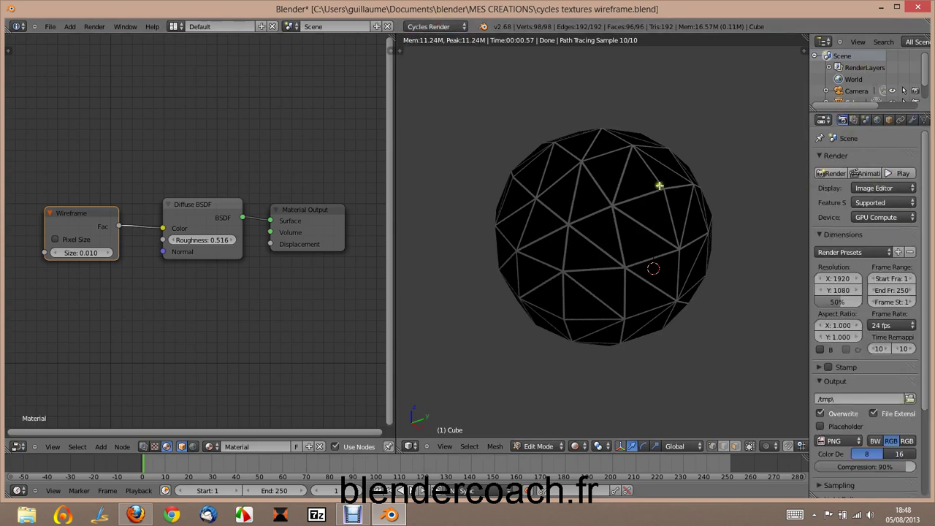
- Check in User Preferences that CUDA on the GeForce GT 635M is the compute device
{"action": "left_click", "coordinate": [50, 28]}
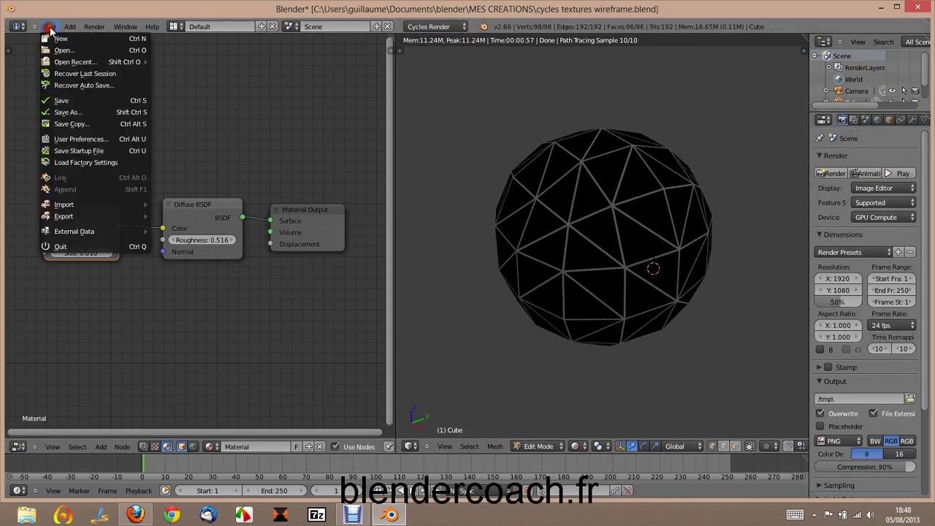
{"action": "left_click", "coordinate": [82, 139]}
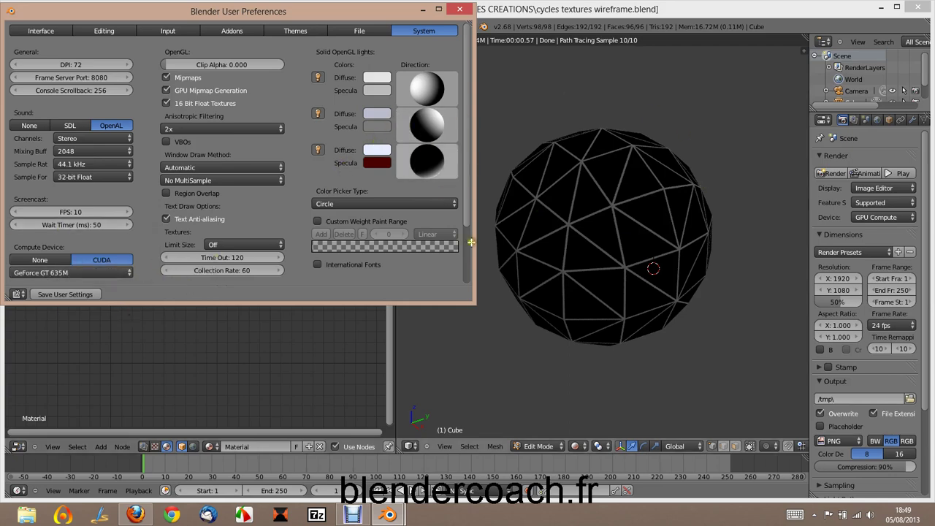
{"action": "left_click", "coordinate": [463, 9]}
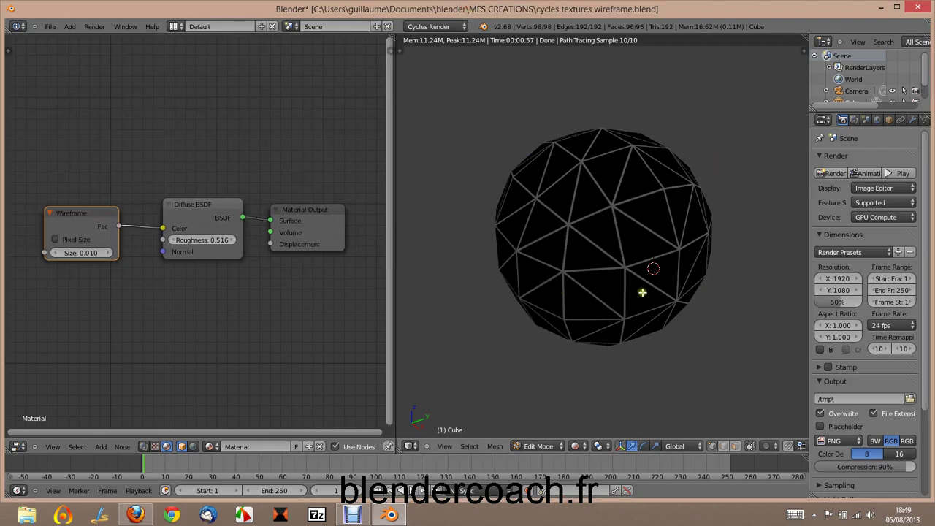
{"action": "left_click", "coordinate": [880, 216]}
{"action": "left_click", "coordinate": [876, 217]}
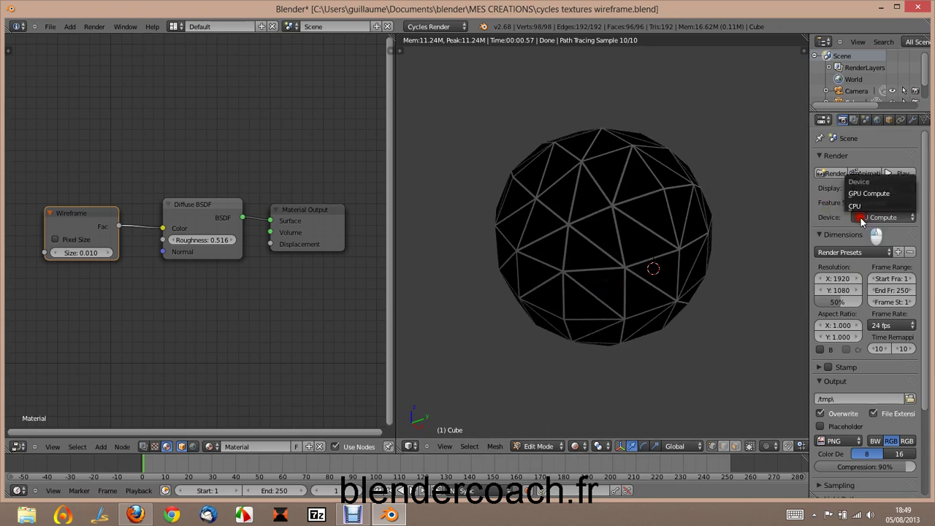
{"action": "left_click", "coordinate": [864, 207]}
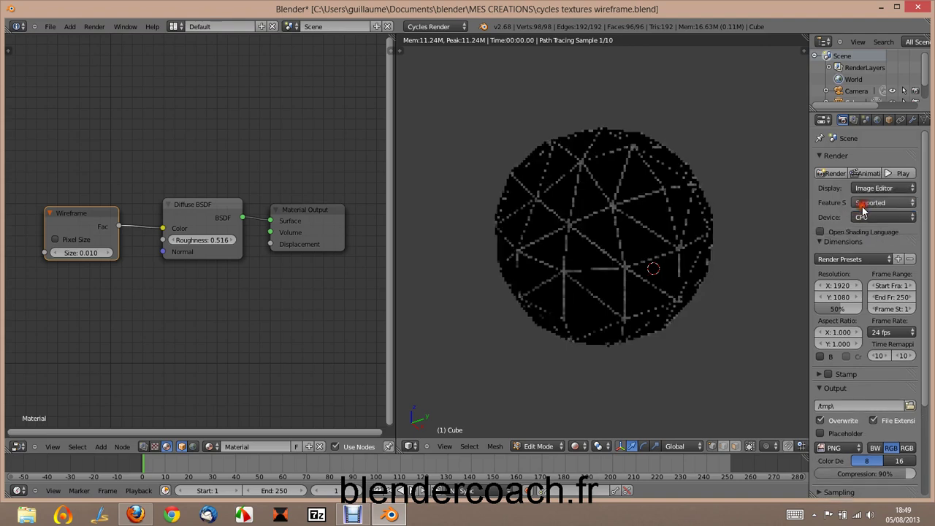
{"action": "scroll", "coordinate": [656, 243], "scroll_direction": "up", "scroll_amount": 3}
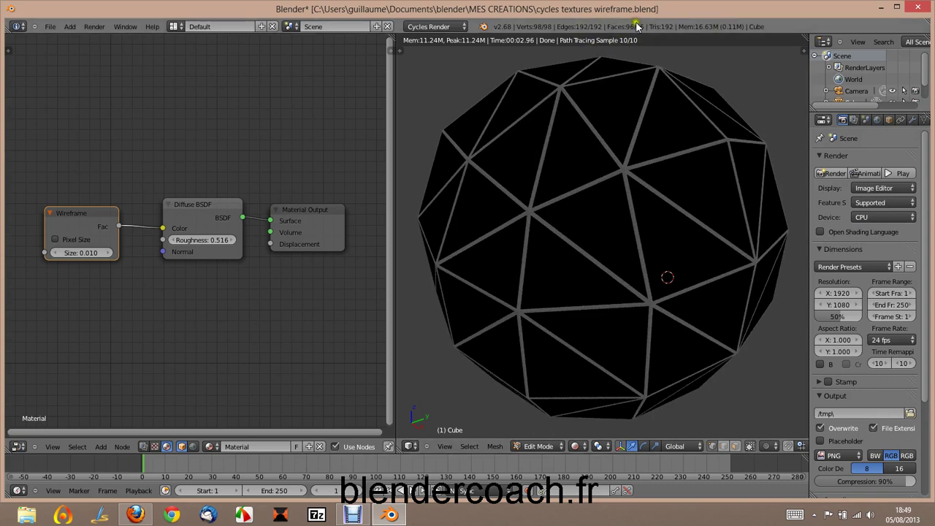
{"action": "left_click", "coordinate": [856, 217]}
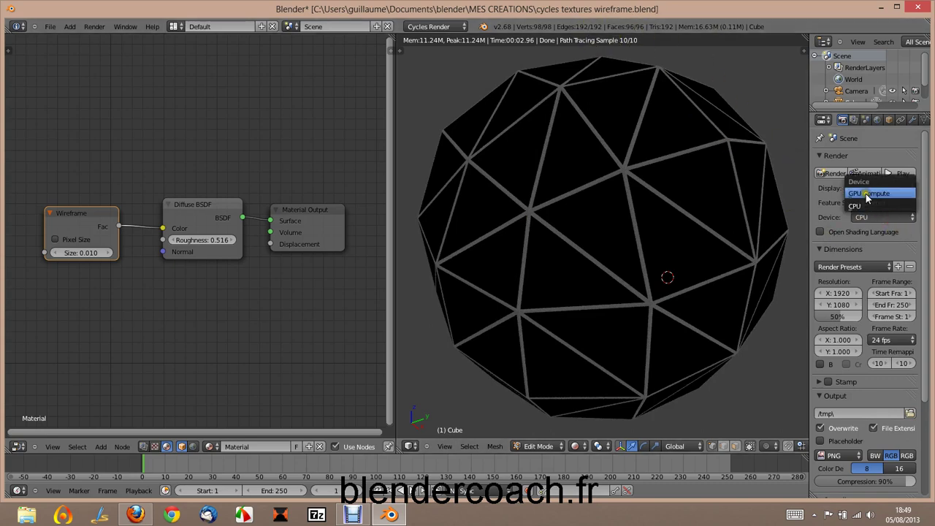
{"action": "left_click", "coordinate": [865, 193]}
{"action": "scroll", "coordinate": [640, 167], "scroll_direction": "down", "scroll_amount": 1}
{"action": "scroll", "coordinate": [608, 114], "scroll_direction": "up", "scroll_amount": 6}
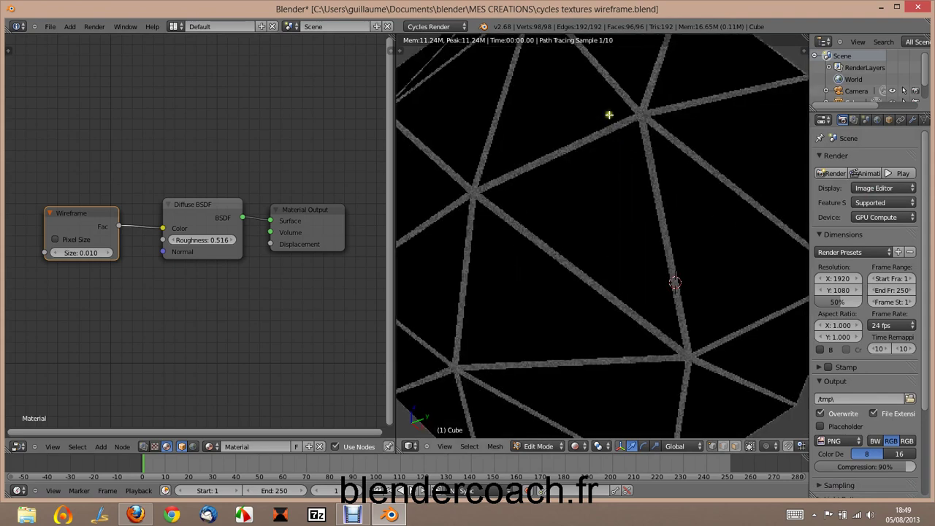
{"action": "scroll", "coordinate": [620, 77], "scroll_direction": "down", "scroll_amount": 6}
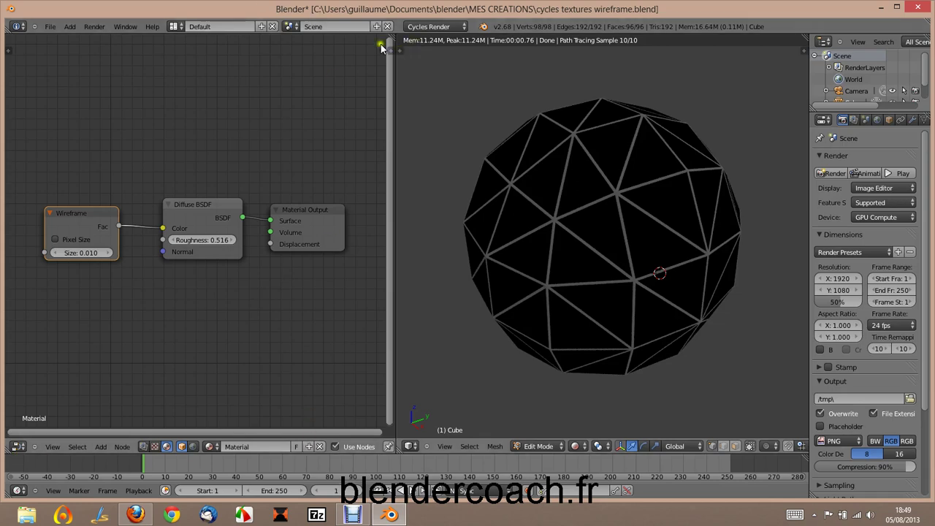
{"action": "left_click_drag", "start_coordinate": [381, 46], "coordinate": [365, 51]}
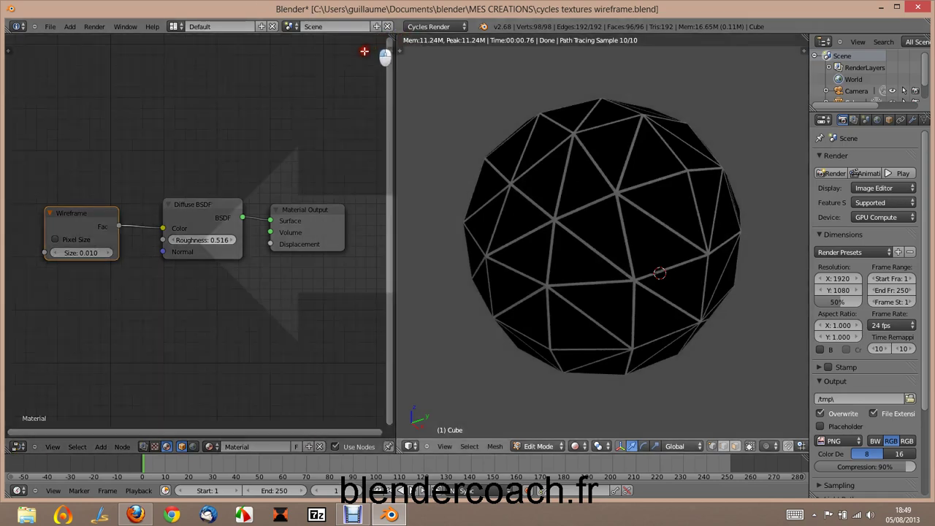
{"action": "left_click_drag", "start_coordinate": [365, 51], "coordinate": [399, 136]}
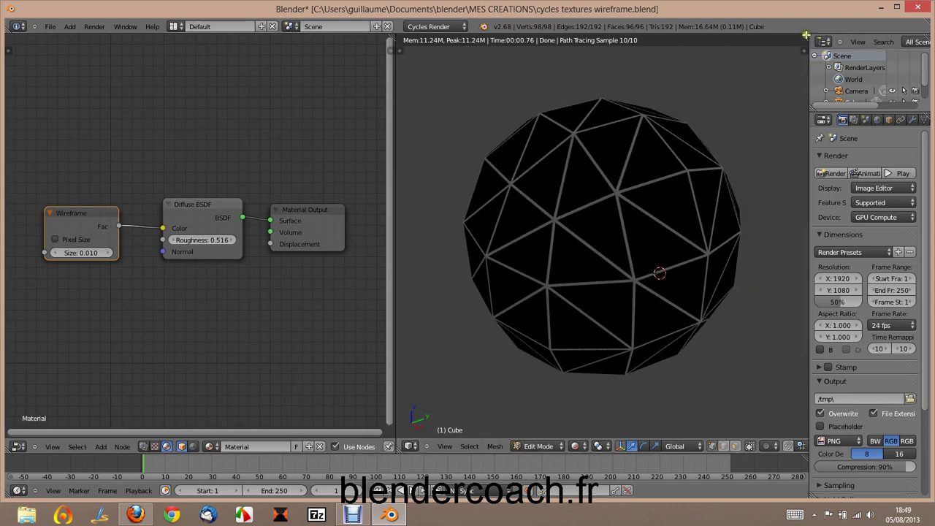
{"action": "left_click_drag", "start_coordinate": [806, 34], "coordinate": [901, 41]}
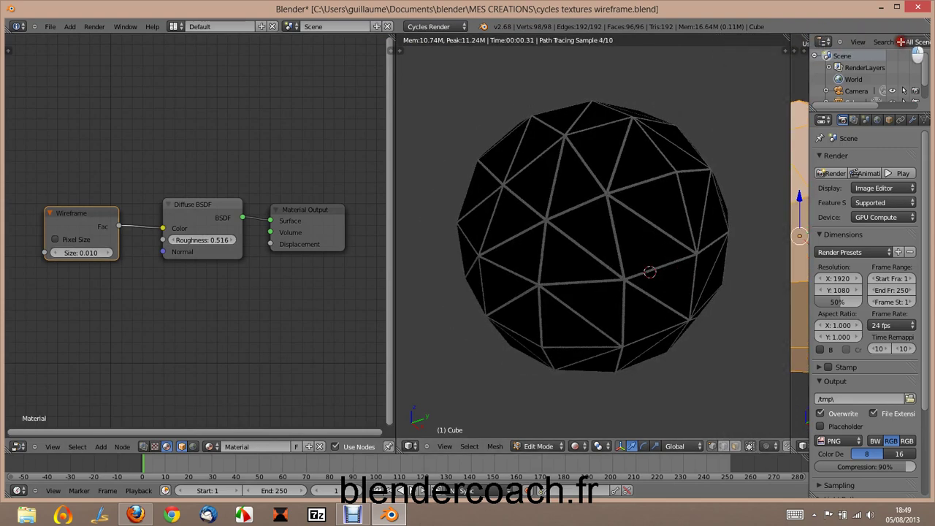
{"action": "left_click_drag", "start_coordinate": [900, 41], "coordinate": [796, 38]}
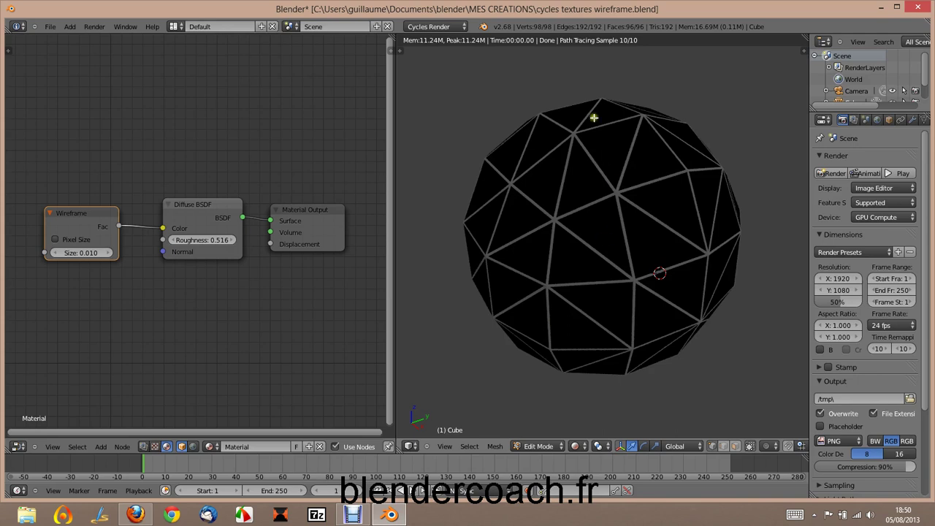
- With Cycles confirmed as the engine, delete the existing Material Output node
{"action": "left_click", "coordinate": [436, 26]}
{"action": "left_click", "coordinate": [314, 210]}
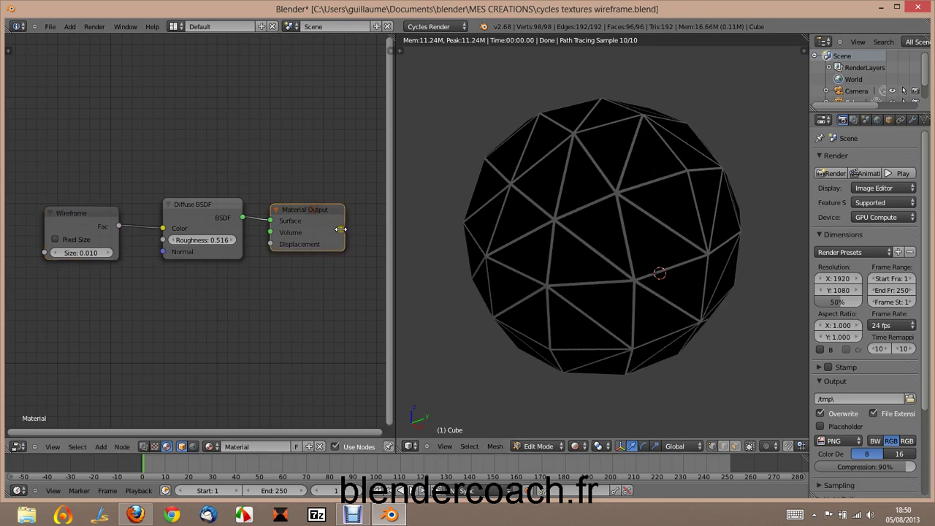
{"action": "key", "text": "x"}
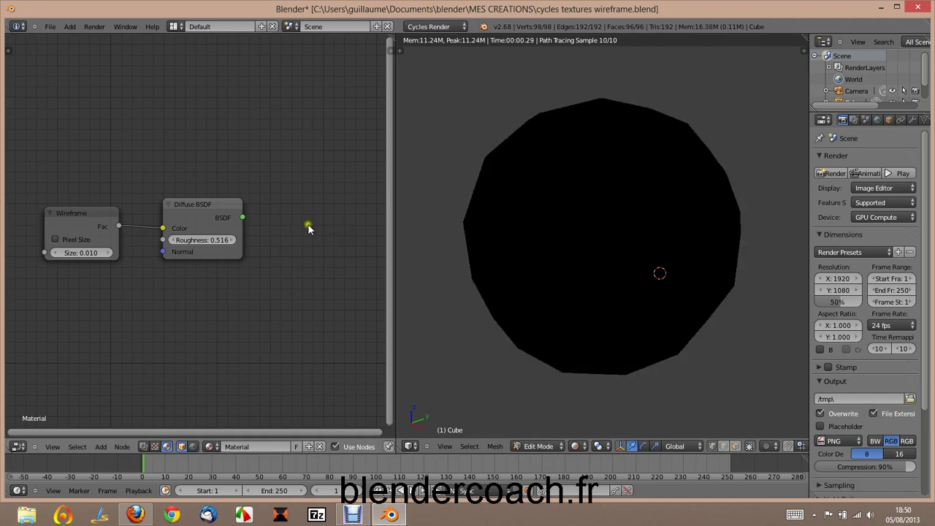
- Add a new Material Output node and connect the Diffuse BSDF to its Surface input
{"action": "key", "text": "shift+a"}
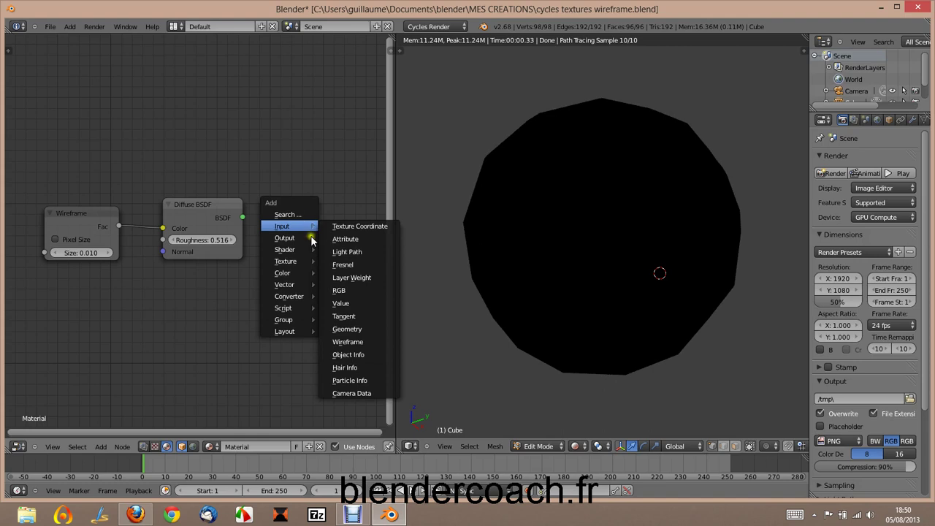
{"action": "mouse_move", "coordinate": [285, 237]}
{"action": "left_click", "coordinate": [336, 237]}
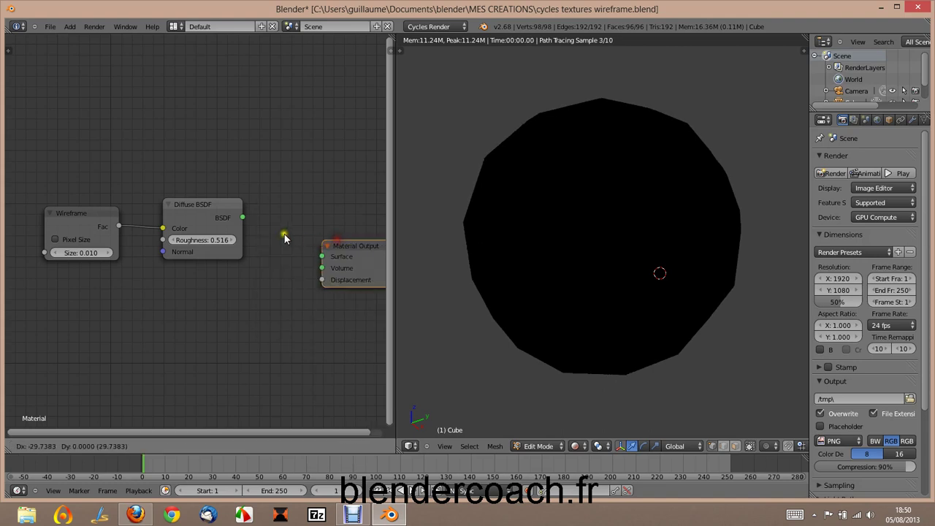
{"action": "left_click", "coordinate": [294, 206]}
{"action": "left_click_drag", "start_coordinate": [241, 217], "coordinate": [295, 222]}
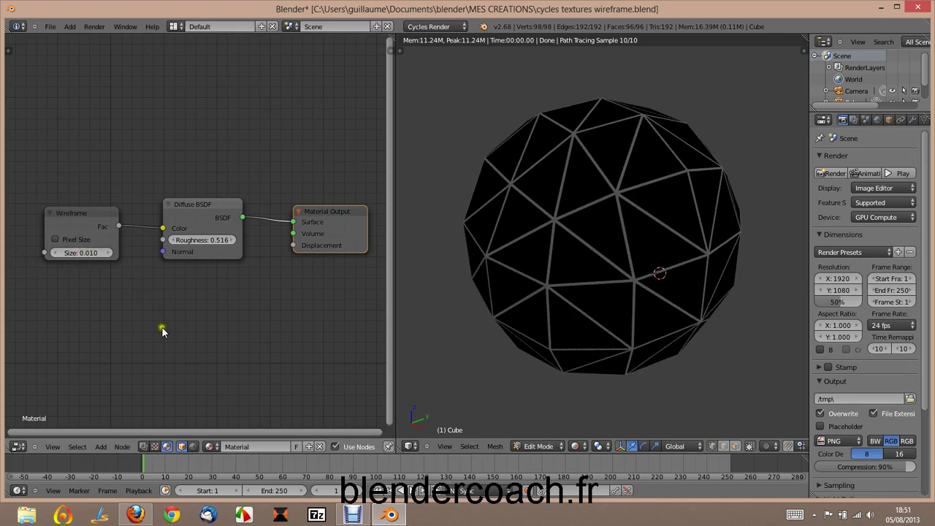
{"action": "key", "text": "shift+a"}
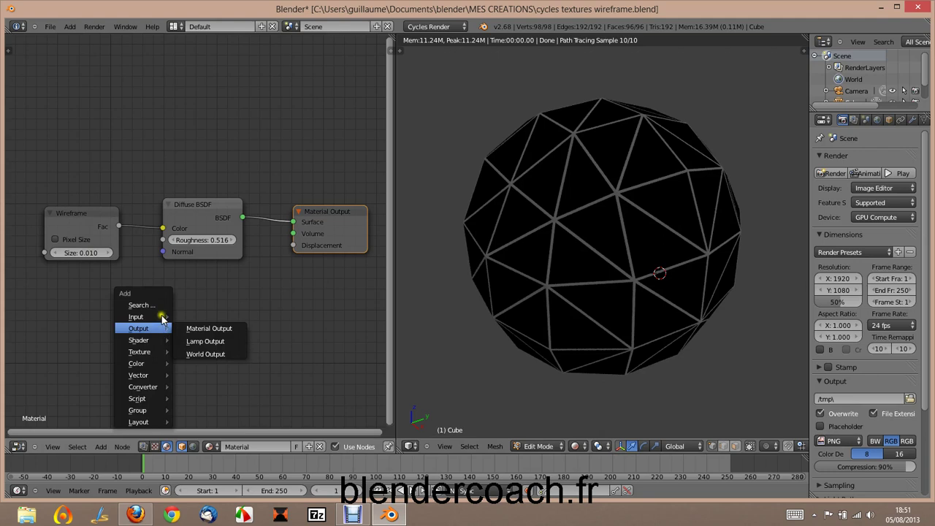
{"action": "mouse_move", "coordinate": [140, 316]}
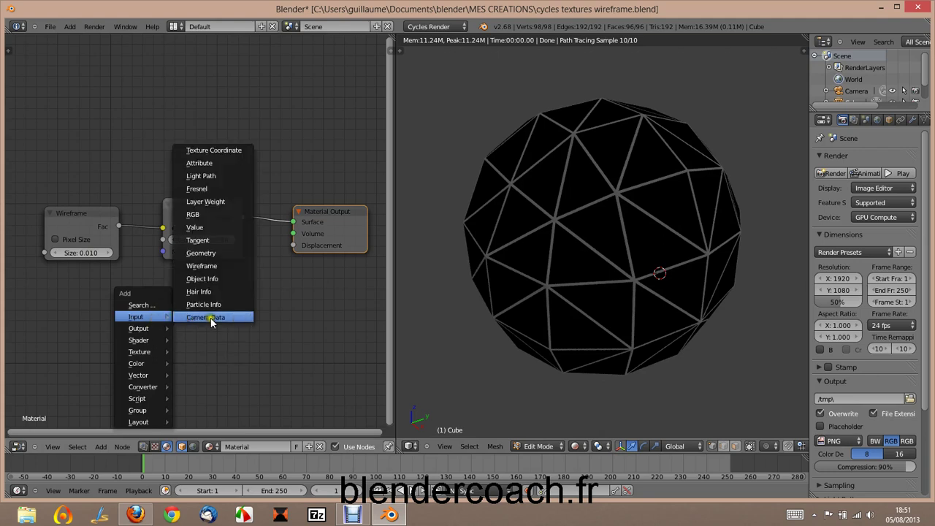
{"action": "left_click", "coordinate": [196, 265]}
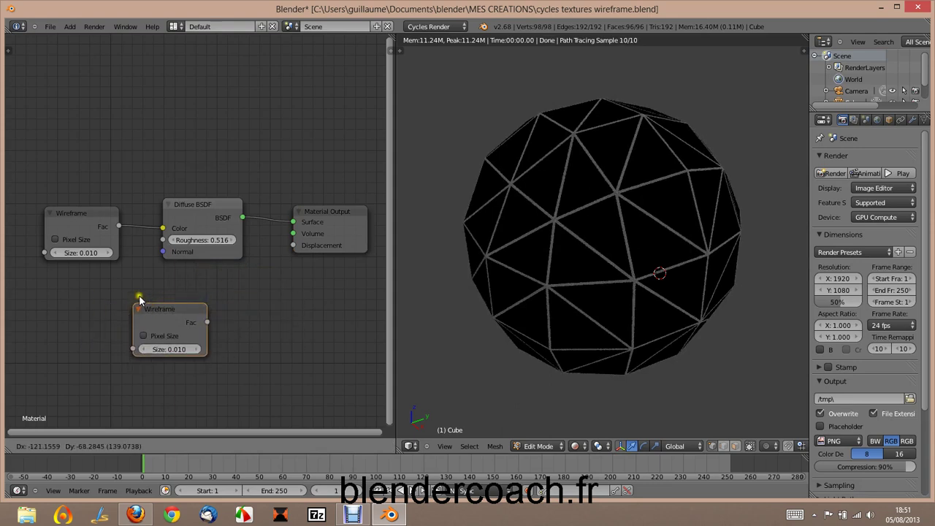
{"action": "left_click", "coordinate": [30, 285]}
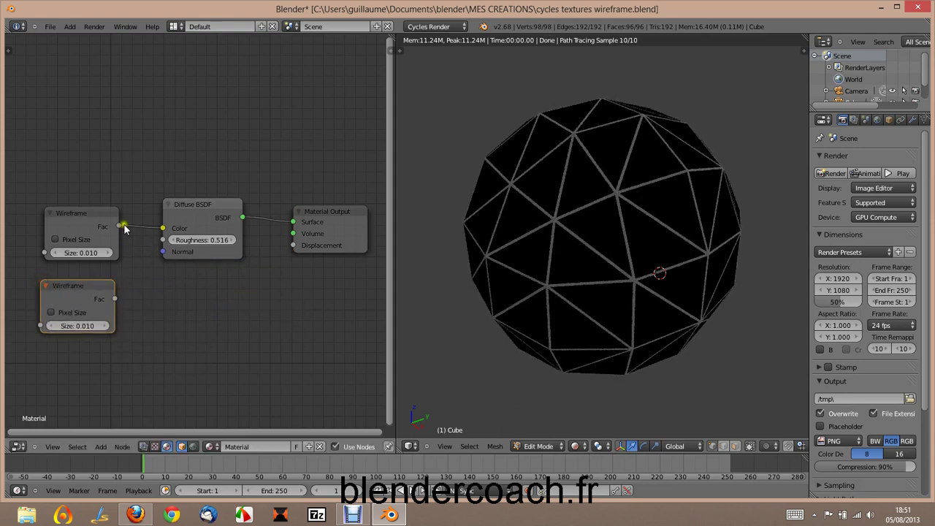
{"action": "key", "text": "Delete"}
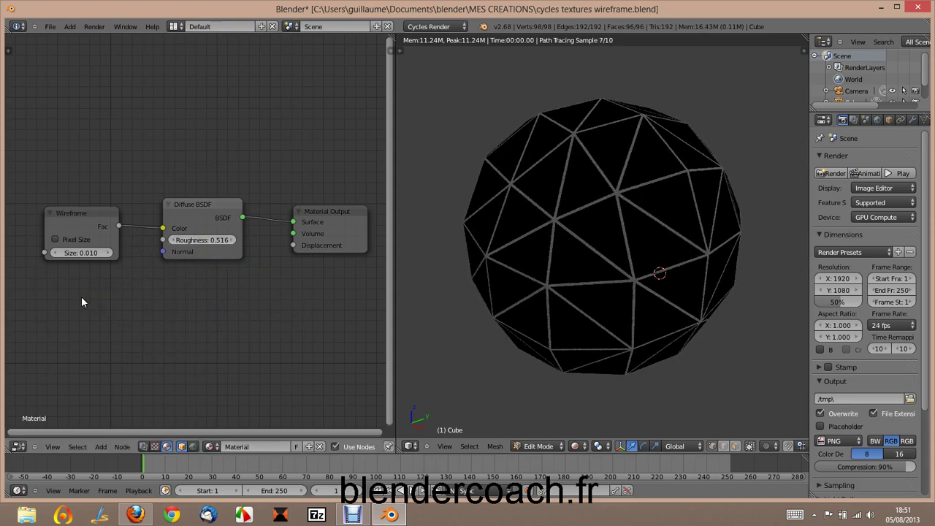
- Raise the Wireframe node Size to 0.018 and zoom the viewport to inspect the thicker edges
{"action": "mouse_move", "coordinate": [70, 253]}
{"action": "left_mouse_down"}
{"action": "mouse_move", "coordinate": [80, 254]}
{"action": "mouse_move", "coordinate": [63, 264]}
{"action": "left_mouse_up"}
{"action": "scroll", "coordinate": [668, 183], "scroll_direction": "down", "scroll_amount": 4}
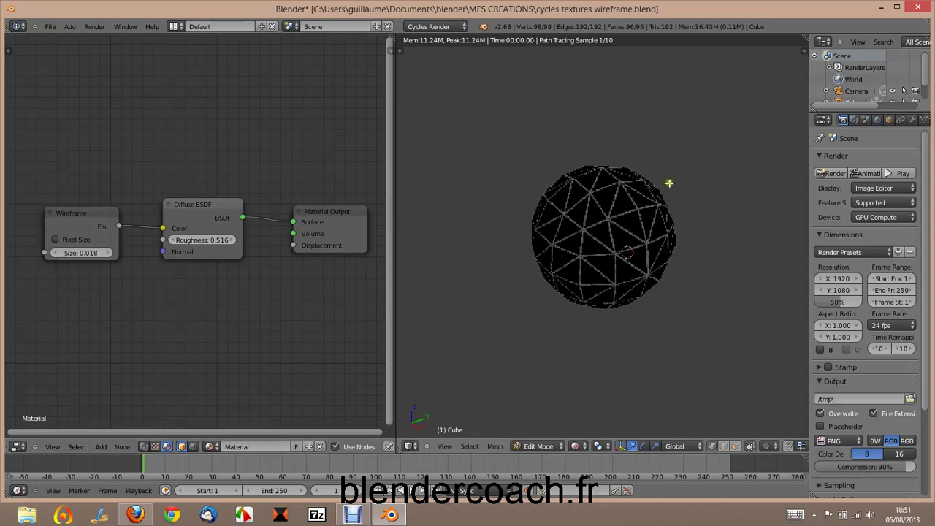
{"action": "scroll", "coordinate": [607, 254], "scroll_direction": "down", "scroll_amount": 4}
{"action": "scroll", "coordinate": [606, 241], "scroll_direction": "up", "scroll_amount": 2}
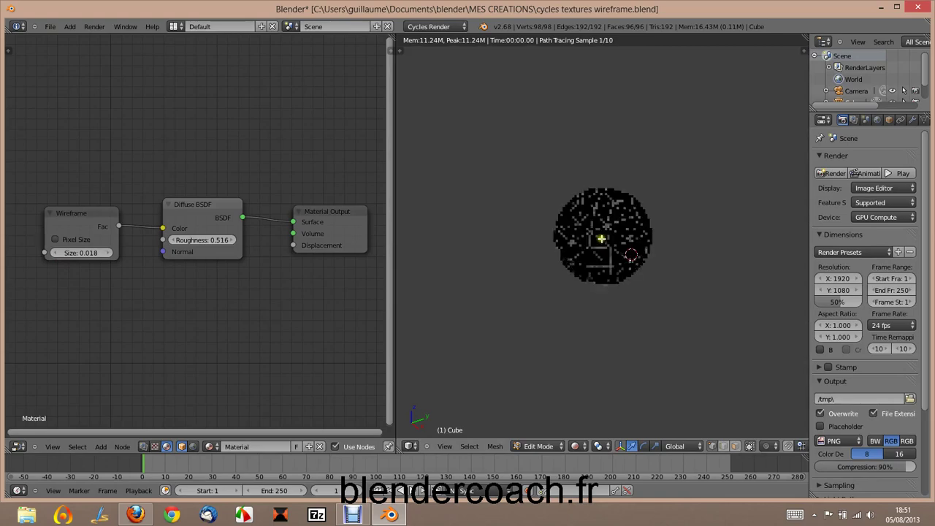
{"action": "scroll", "coordinate": [593, 218], "scroll_direction": "up", "scroll_amount": 3}
{"action": "scroll", "coordinate": [594, 215], "scroll_direction": "down", "scroll_amount": 1}
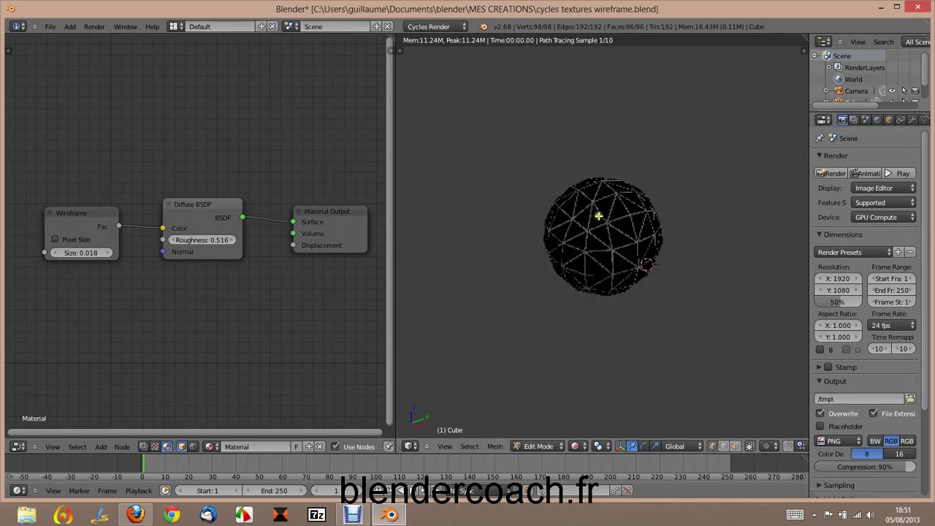
{"action": "scroll", "coordinate": [597, 213], "scroll_direction": "up", "scroll_amount": 5}
{"action": "scroll", "coordinate": [598, 212], "scroll_direction": "down", "scroll_amount": 2}
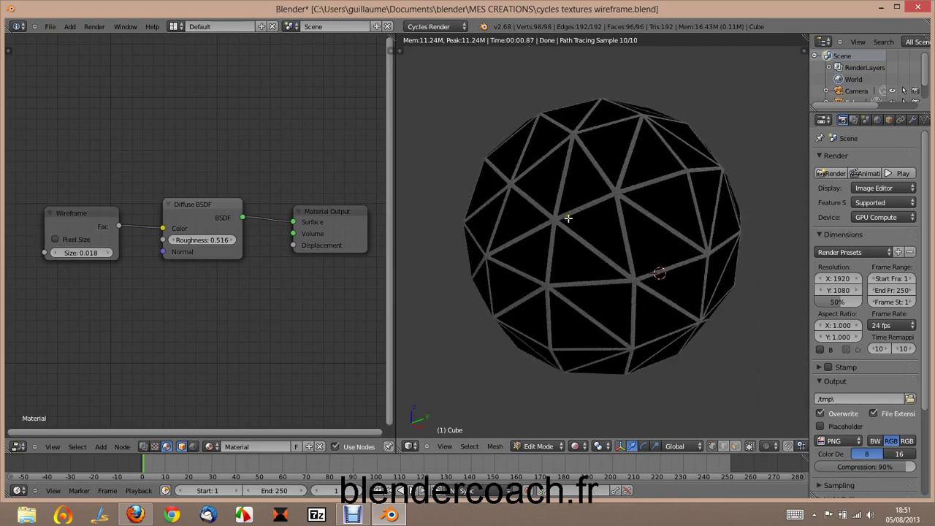
- Enable Pixel Size on the Wireframe node and set its Size to 1.660
{"action": "left_click", "coordinate": [54, 240]}
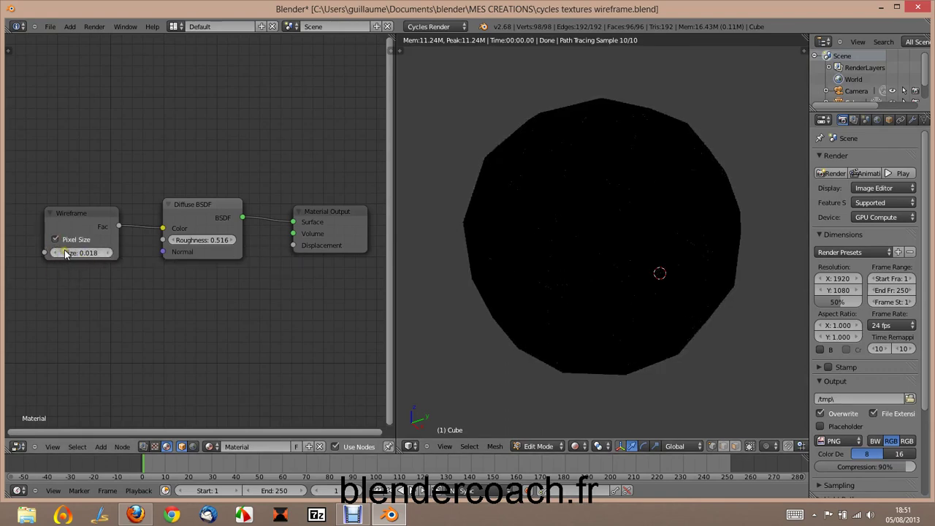
{"action": "left_click_drag", "start_coordinate": [65, 253], "coordinate": [115, 257]}
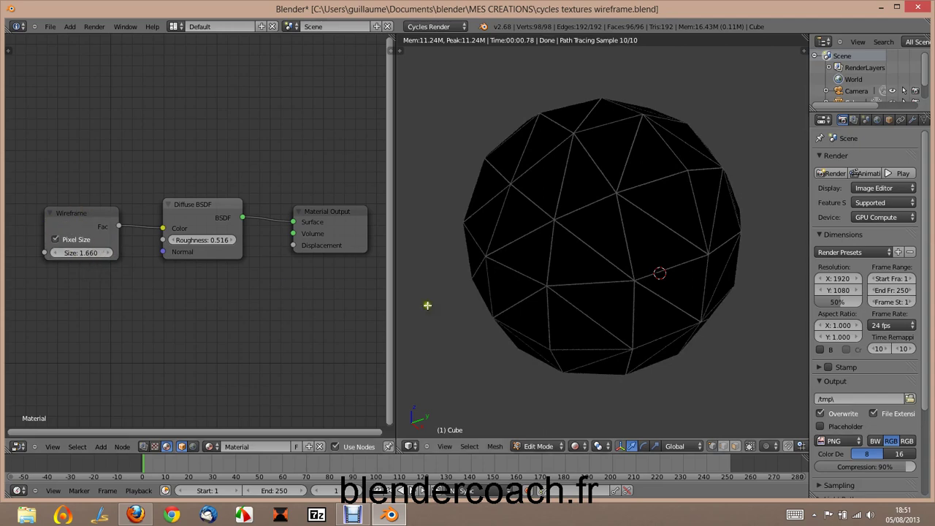
{"action": "scroll", "coordinate": [590, 203], "scroll_direction": "down", "scroll_amount": 2}
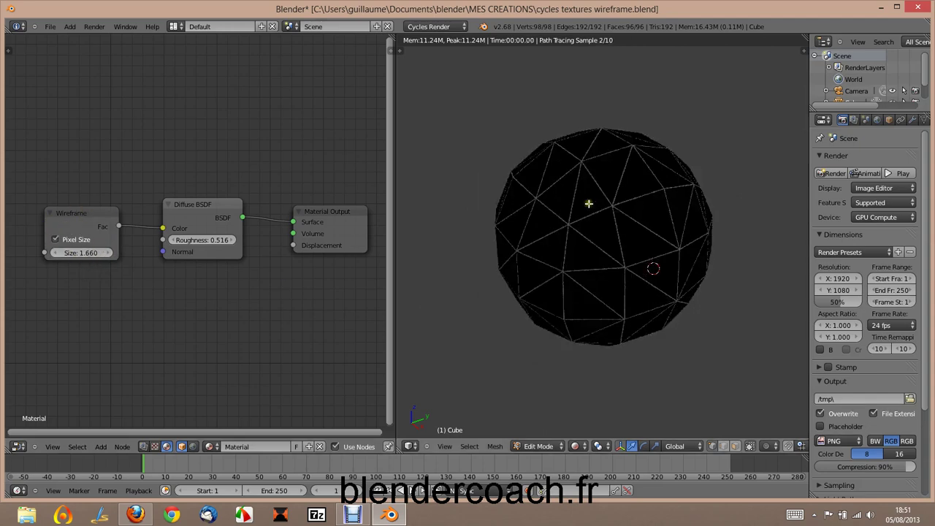
{"action": "scroll", "coordinate": [596, 216], "scroll_direction": "down", "scroll_amount": 3}
{"action": "scroll", "coordinate": [601, 231], "scroll_direction": "down", "scroll_amount": 2}
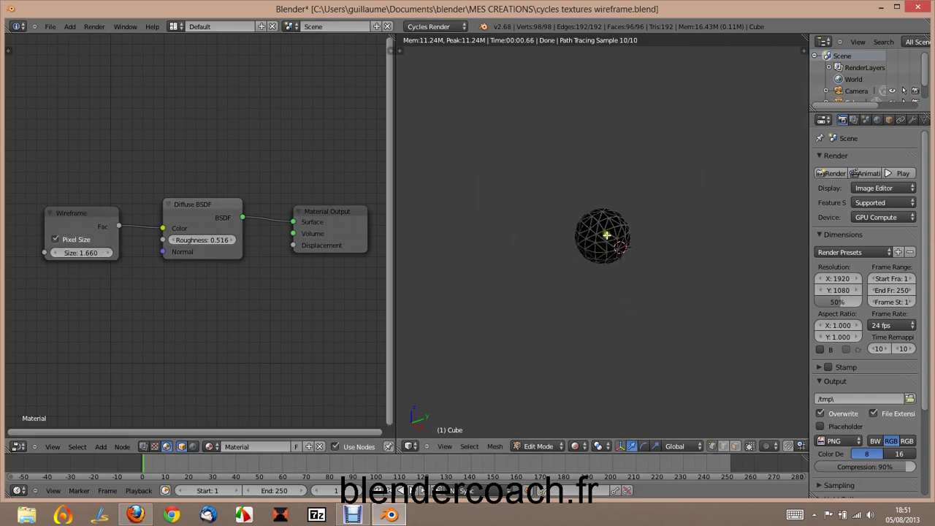
- Zoom the viewport in and out repeatedly to confirm the edge lines stay equally thin
{"action": "scroll", "coordinate": [606, 235], "scroll_direction": "up", "scroll_amount": 3}
{"action": "scroll", "coordinate": [606, 235], "scroll_direction": "up", "scroll_amount": 3}
{"action": "scroll", "coordinate": [519, 242], "scroll_direction": "up", "scroll_amount": 1}
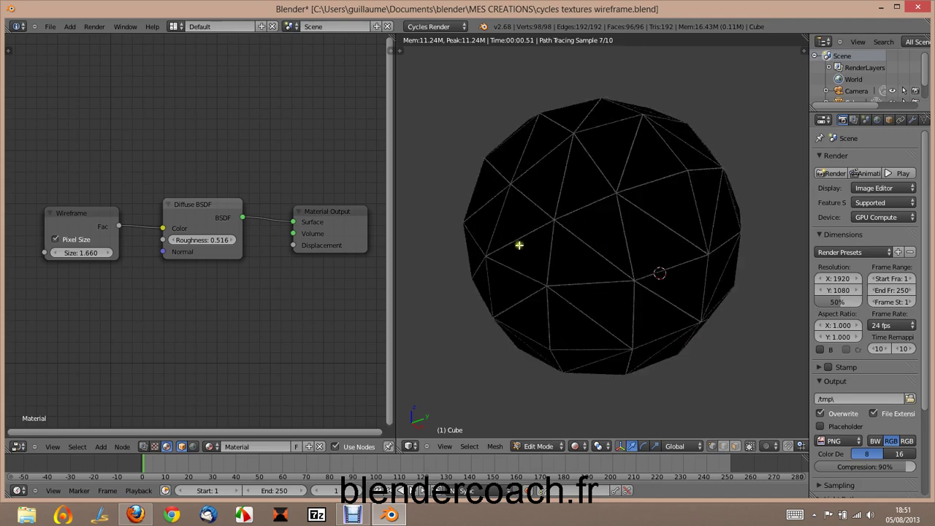
{"action": "scroll", "coordinate": [574, 182], "scroll_direction": "down", "scroll_amount": 2}
{"action": "scroll", "coordinate": [589, 188], "scroll_direction": "down", "scroll_amount": 2}
{"action": "scroll", "coordinate": [592, 191], "scroll_direction": "down", "scroll_amount": 3}
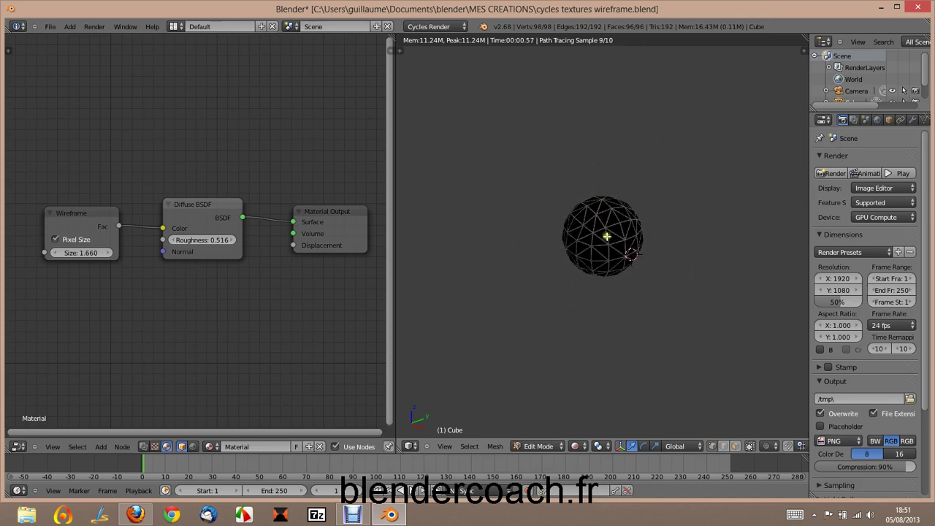
{"action": "scroll", "coordinate": [606, 235], "scroll_direction": "up", "scroll_amount": 3}
{"action": "scroll", "coordinate": [608, 226], "scroll_direction": "up", "scroll_amount": 1}
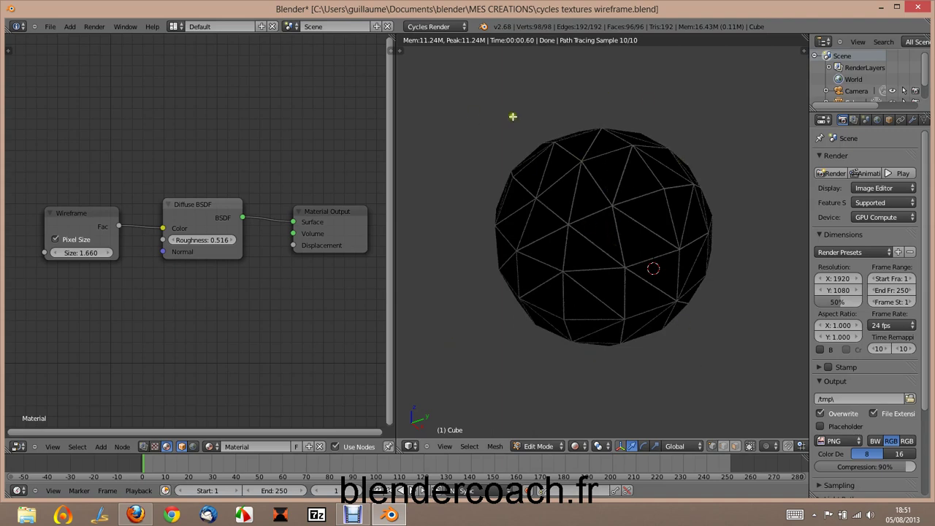
{"action": "scroll", "coordinate": [557, 265], "scroll_direction": "down", "scroll_amount": 1}
{"action": "scroll", "coordinate": [651, 284], "scroll_direction": "down", "scroll_amount": 2}
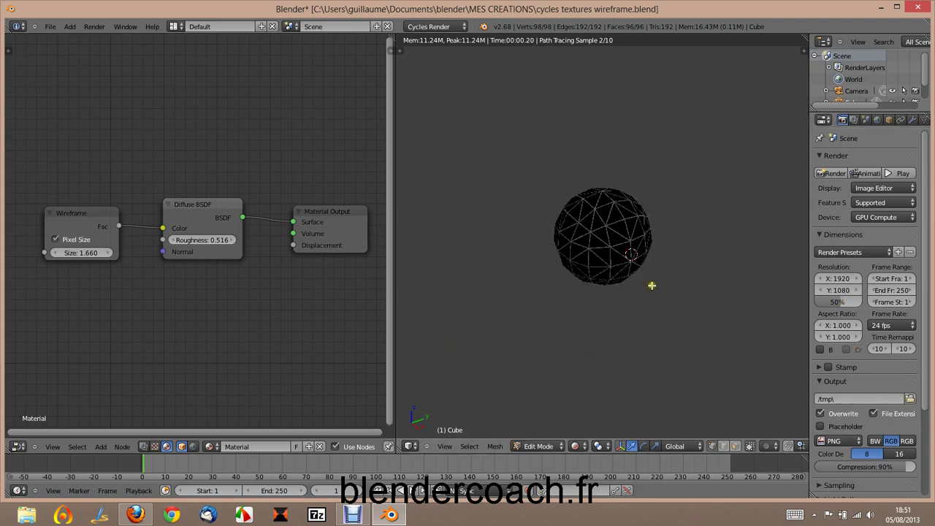
{"action": "scroll", "coordinate": [601, 257], "scroll_direction": "down", "scroll_amount": 3}
{"action": "scroll", "coordinate": [602, 257], "scroll_direction": "down", "scroll_amount": 3}
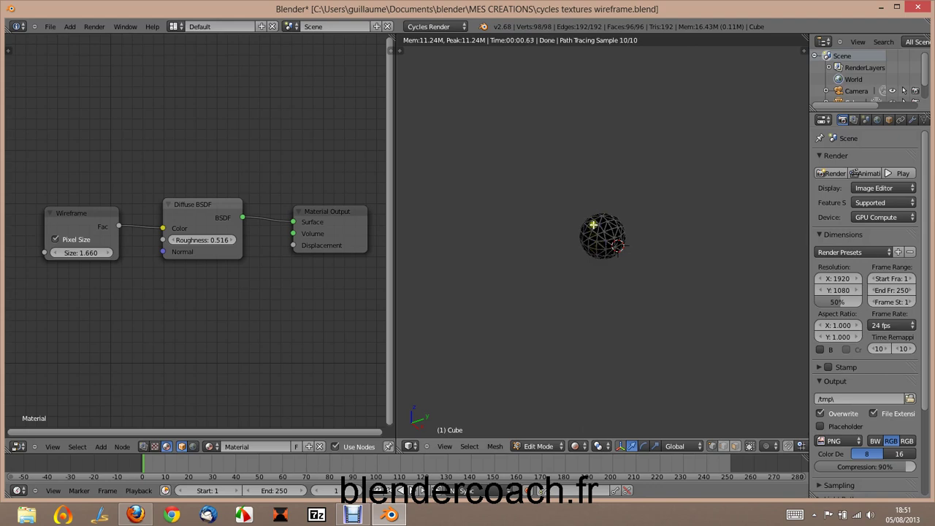
{"action": "scroll", "coordinate": [593, 225], "scroll_direction": "up", "scroll_amount": 3}
{"action": "scroll", "coordinate": [594, 224], "scroll_direction": "up", "scroll_amount": 2}
{"action": "scroll", "coordinate": [595, 222], "scroll_direction": "down", "scroll_amount": 4}
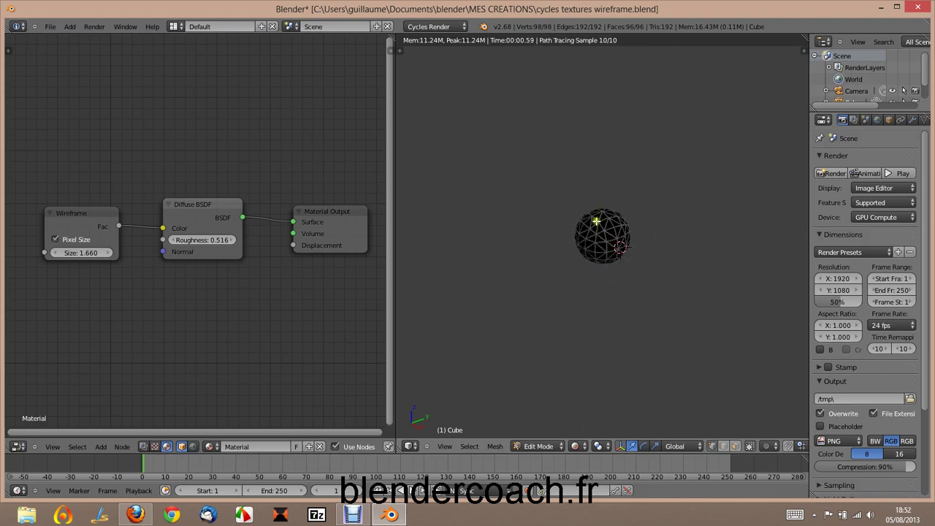
{"action": "scroll", "coordinate": [597, 218], "scroll_direction": "up", "scroll_amount": 1}
{"action": "scroll", "coordinate": [606, 241], "scroll_direction": "up", "scroll_amount": 3}
{"action": "scroll", "coordinate": [606, 250], "scroll_direction": "up", "scroll_amount": 2}
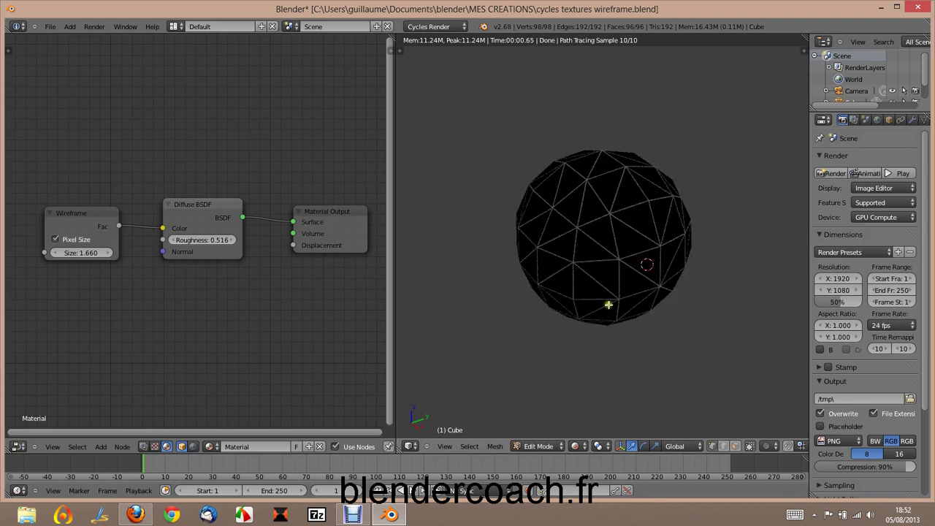
{"action": "scroll", "coordinate": [606, 263], "scroll_direction": "down", "scroll_amount": 3}
{"action": "scroll", "coordinate": [577, 281], "scroll_direction": "down", "scroll_amount": 4}
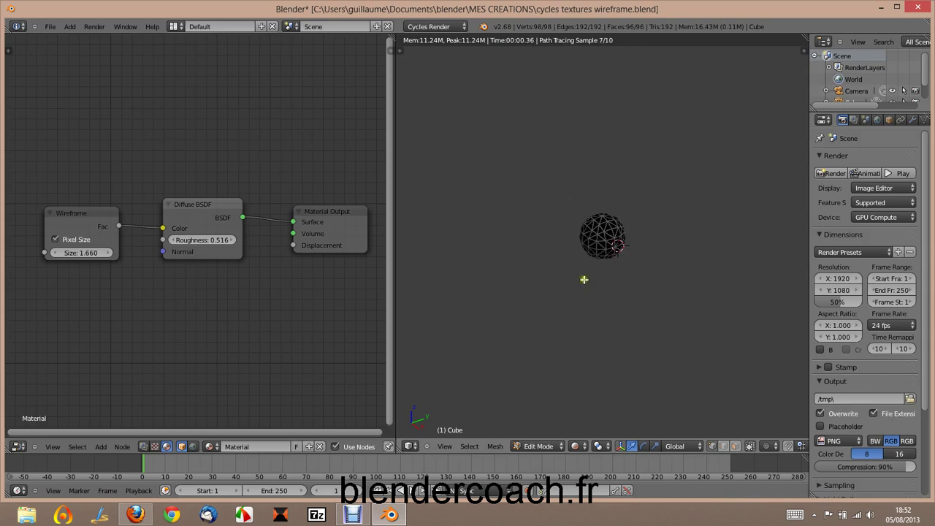
{"action": "scroll", "coordinate": [592, 259], "scroll_direction": "down", "scroll_amount": 1}
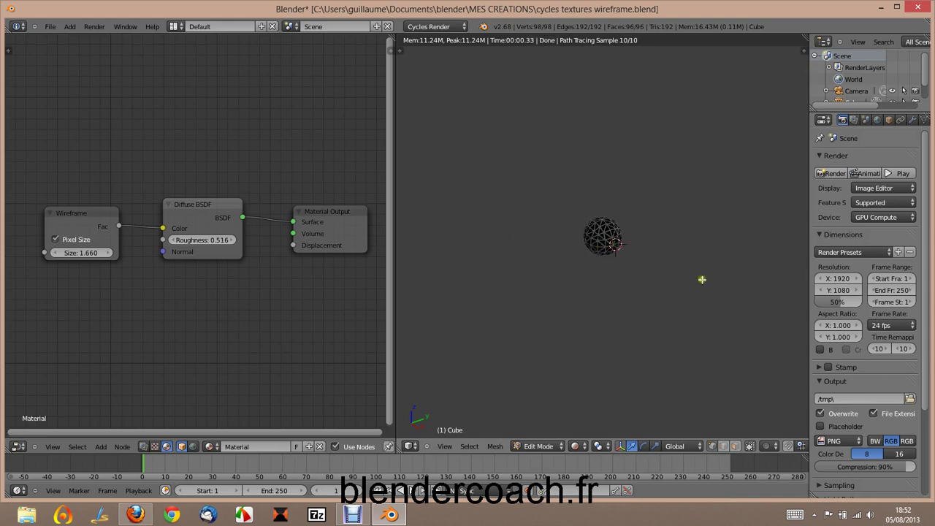